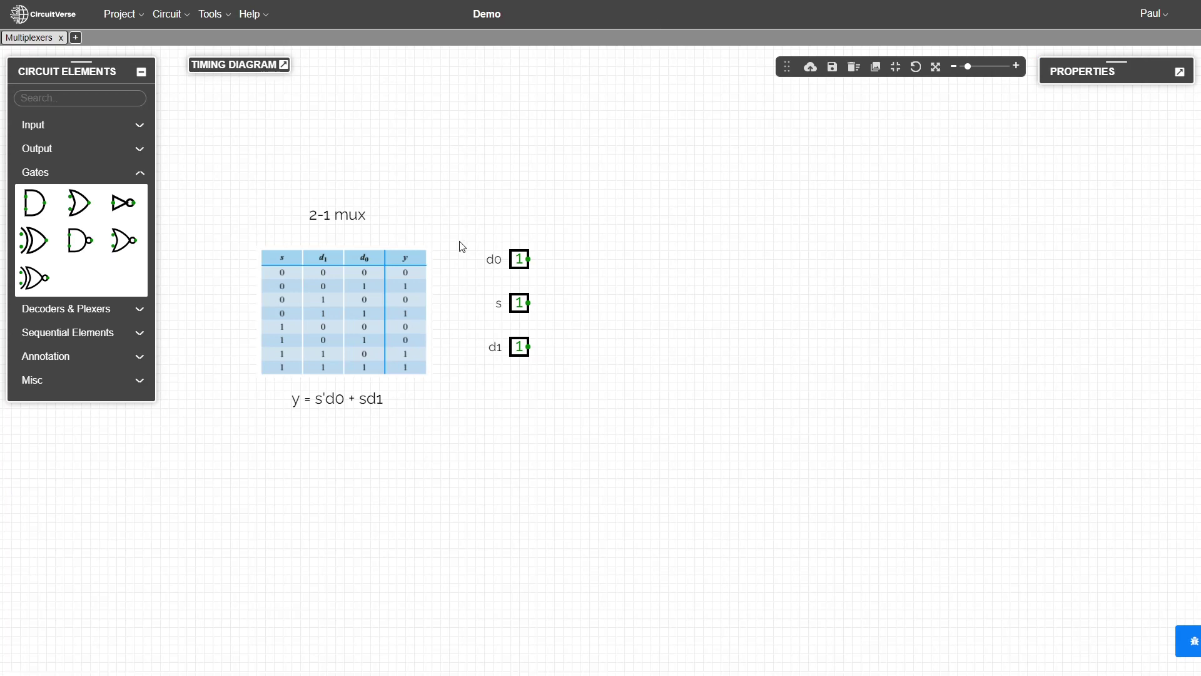
Step: Switch inputs d0, s and d1 from 1 to 0
left_click(522, 260)
left_click(519, 305)
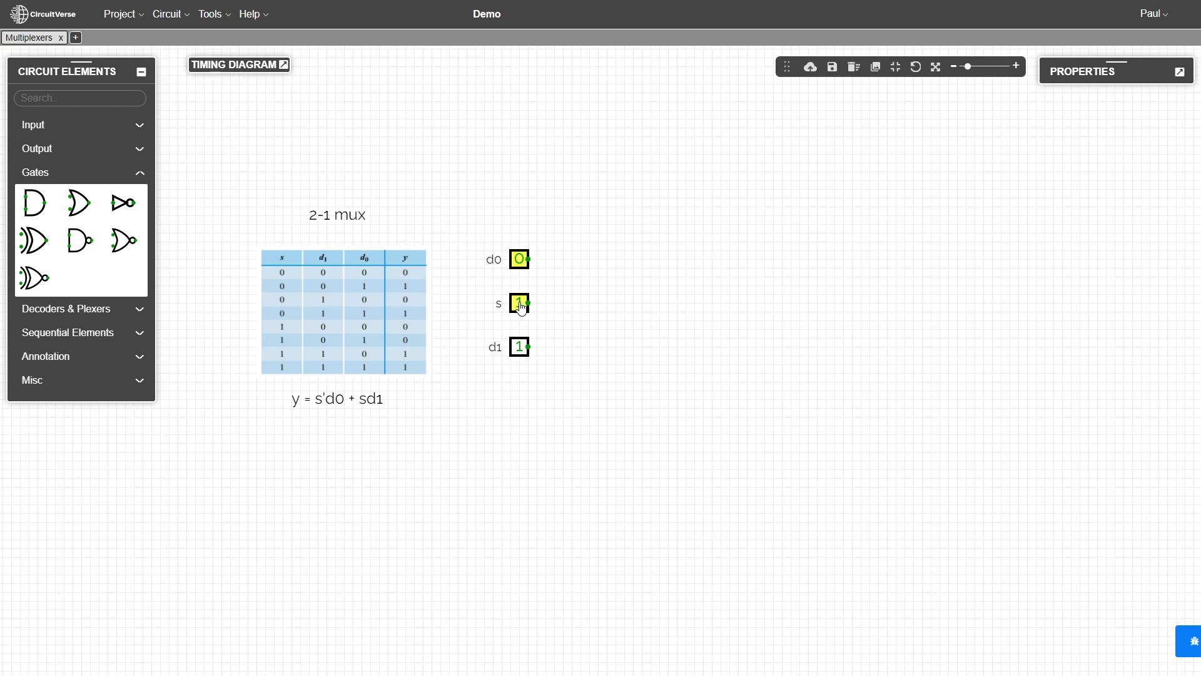
left_click(520, 347)
Step: Place a NOT gate beside input s and an AND gate to its right, aligned with the AND's lower input
left_click(115, 201)
left_click_drag(587, 290, 595, 290)
left_click(650, 272)
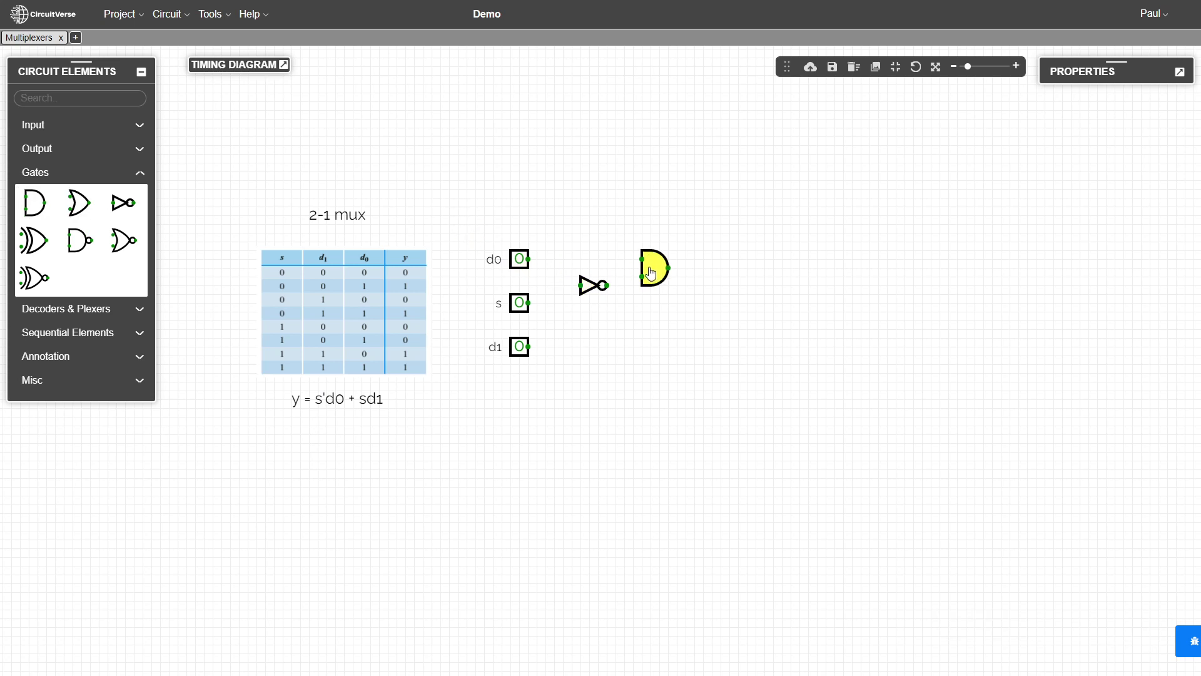
left_click(584, 286)
left_click(584, 283)
left_click_drag(588, 289, 588, 280)
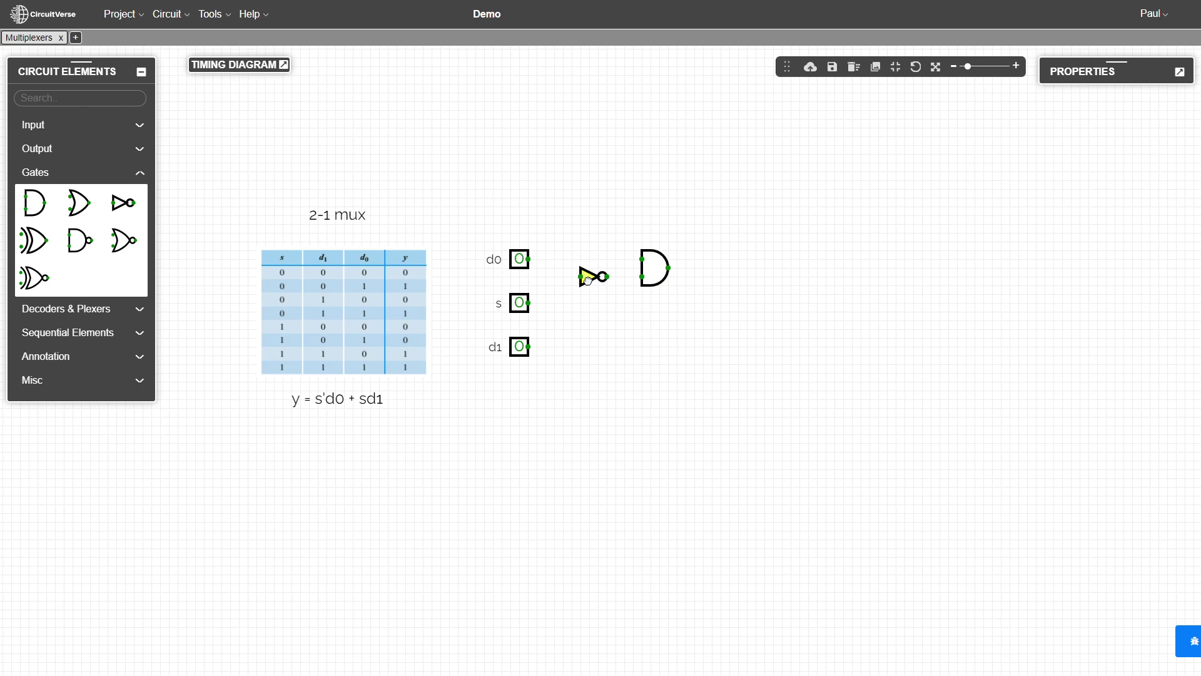
left_click(528, 305)
Step: Wire s into the NOT gate, and d0 plus the NOT output into the AND gate
left_click_drag(529, 306, 571, 276)
left_click_drag(529, 258, 642, 259)
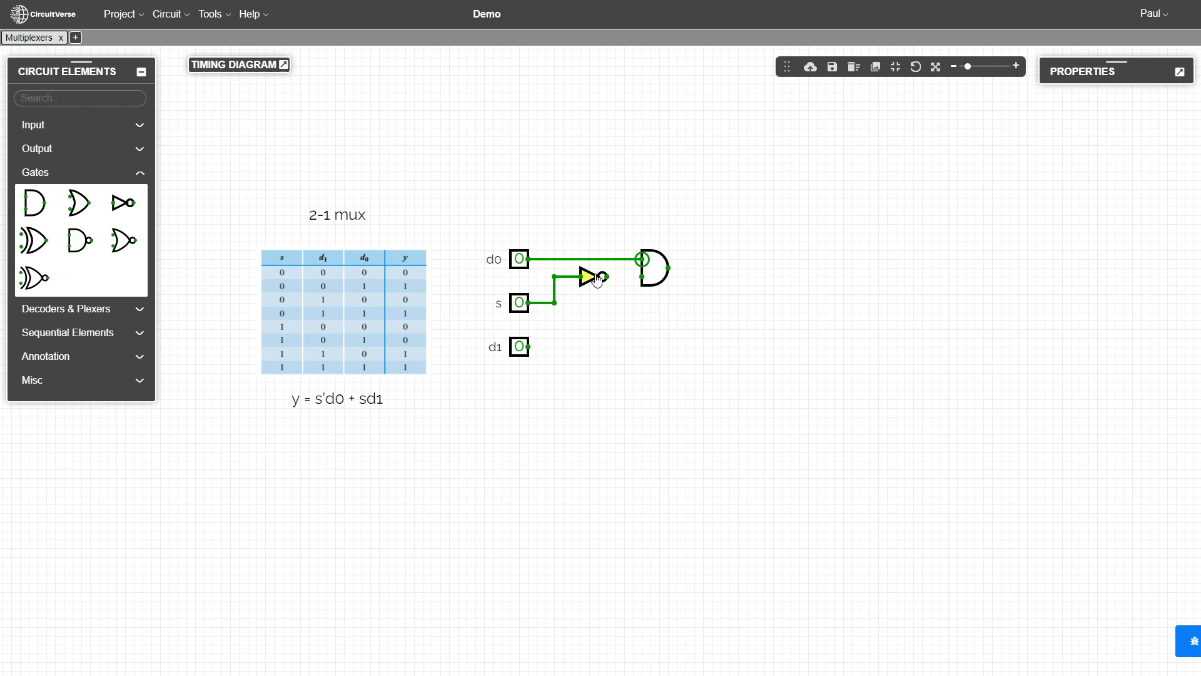
left_click_drag(607, 276, 643, 276)
Step: Place a second AND gate beside d1, fed by a branch of s and by d1
left_click(35, 201)
left_click(656, 354)
left_click_drag(648, 350, 649, 341)
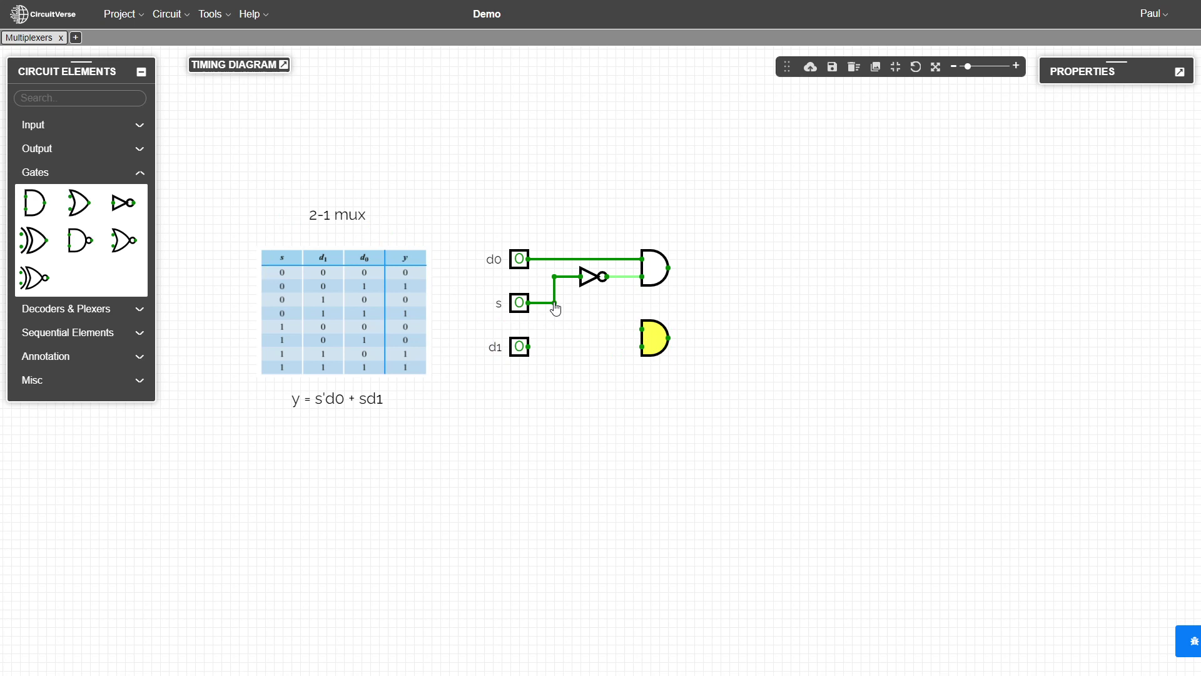
mouse_move(554, 304)
left_mouse_down()
mouse_move(555, 330)
mouse_move(642, 329)
left_mouse_up()
left_click_drag(529, 346, 642, 346)
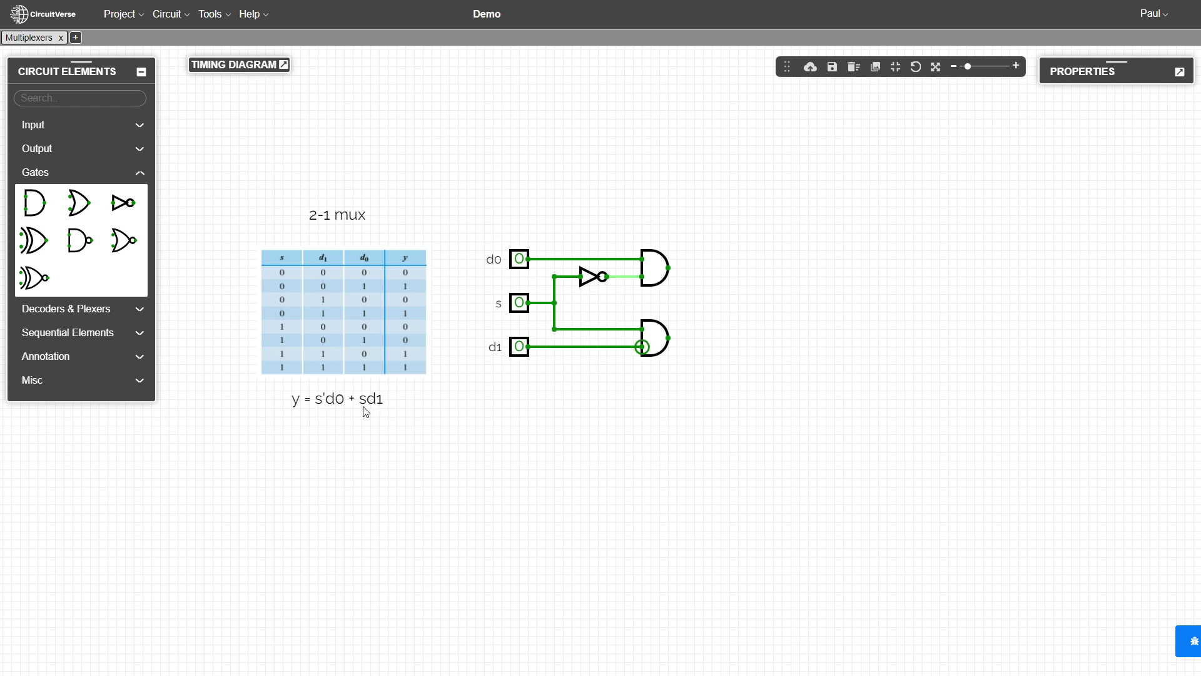
Step: Place an OR gate right of the AND gates and wire both AND outputs into it
left_click(83, 206)
left_click(734, 305)
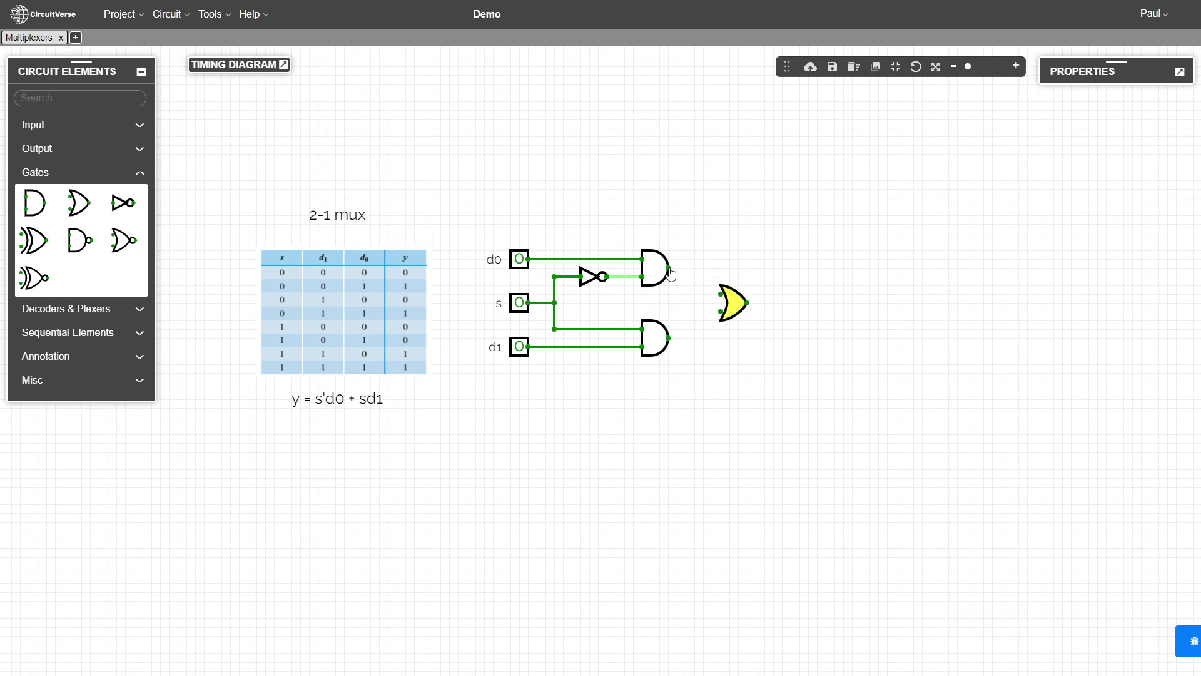
mouse_move(668, 269)
left_mouse_down()
mouse_move(694, 269)
mouse_move(694, 298)
mouse_move(720, 294)
left_mouse_up()
left_click_drag(669, 338, 721, 311)
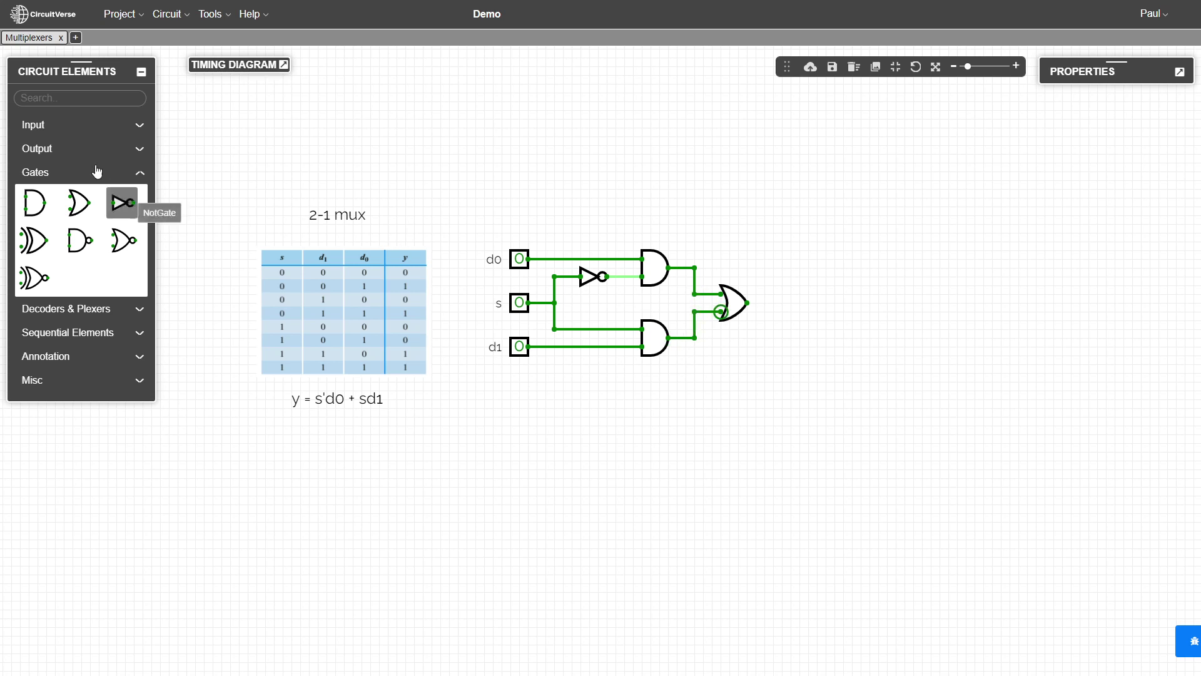
Step: Place an Output element beside the OR gate and wire the OR output to it
left_click(143, 152)
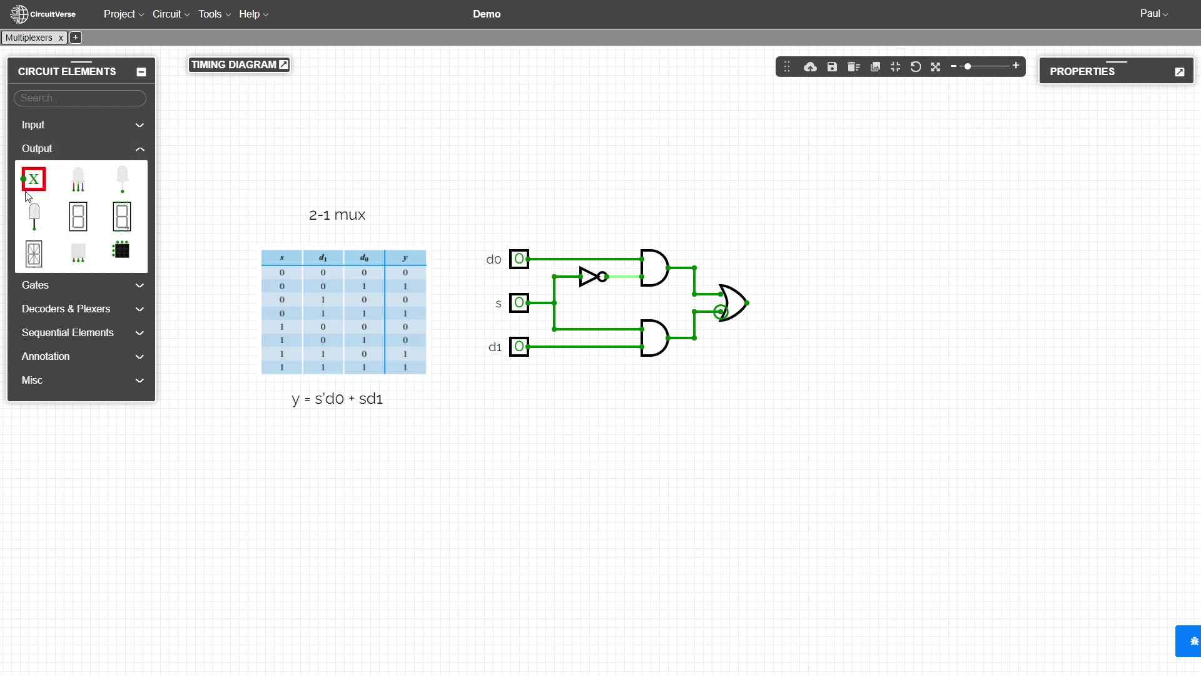
left_click(33, 180)
left_click(790, 307)
left_click_drag(748, 303, 782, 304)
Step: Set the output's Label to Y in Properties, then collapse the panel
left_click(1176, 73)
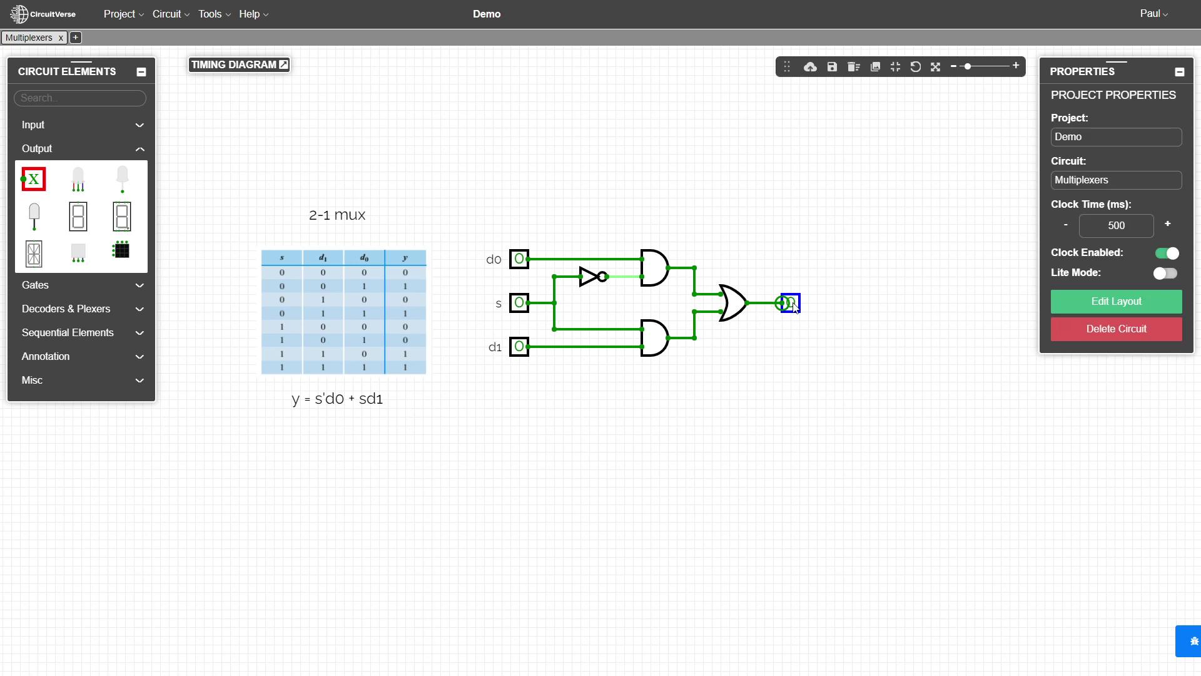
left_click(795, 307)
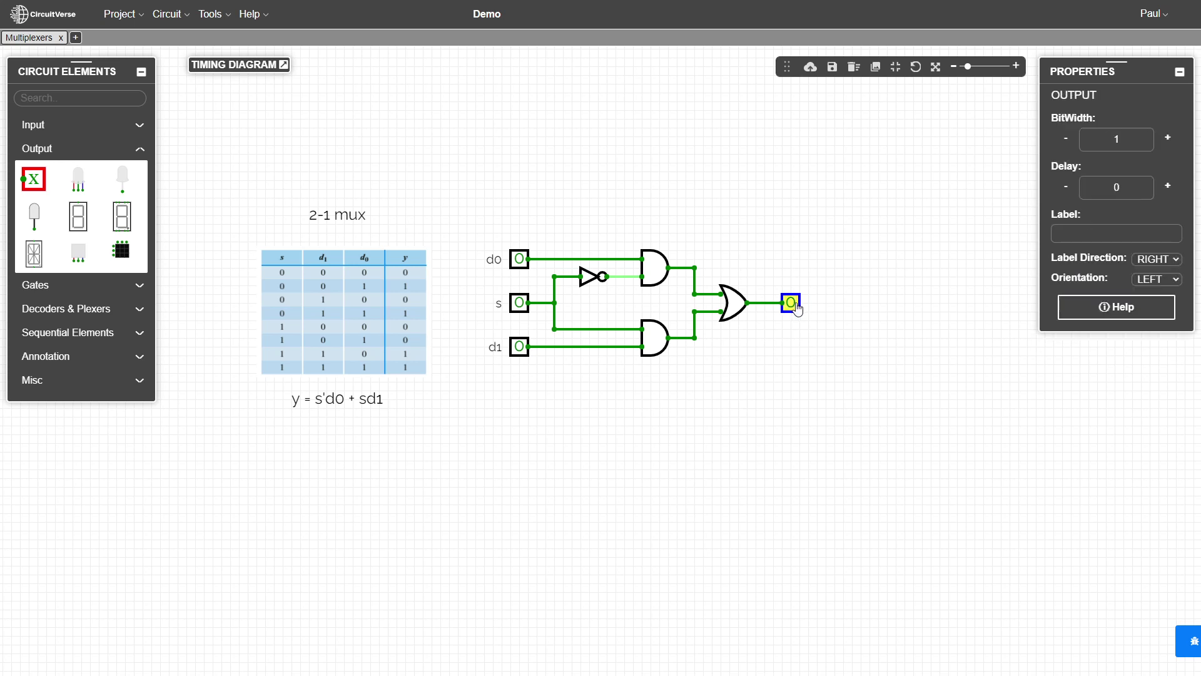
left_click(1107, 235)
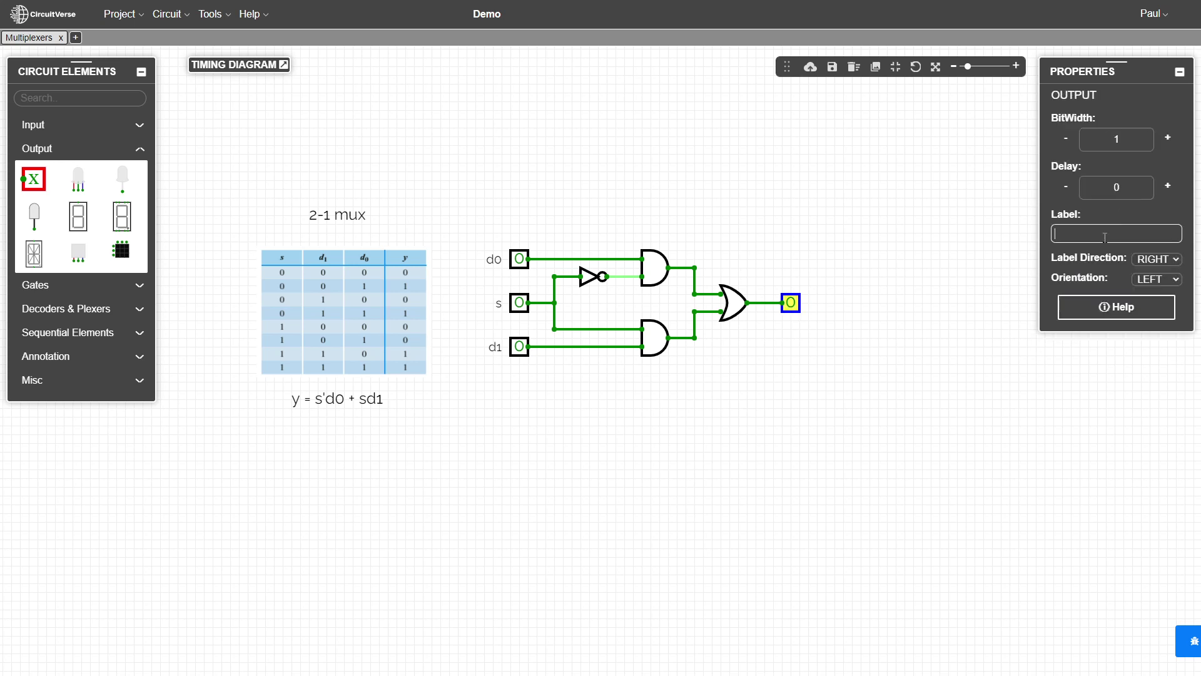
left_click(1180, 73)
left_click(866, 362)
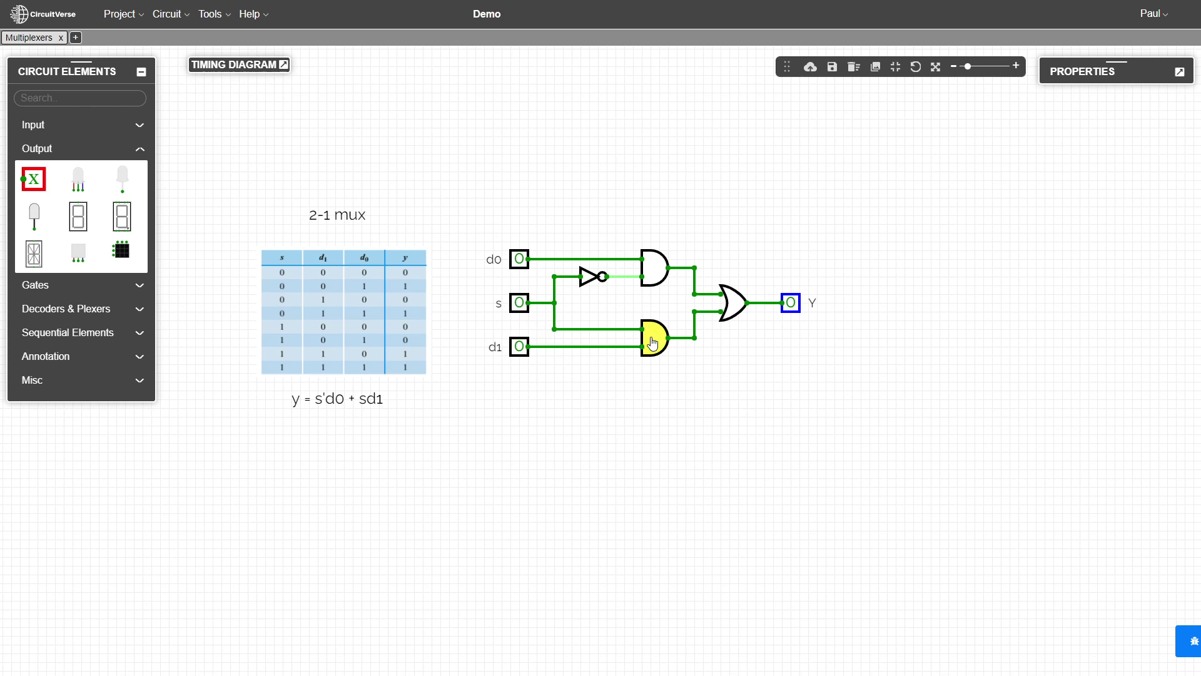
left_click(518, 264)
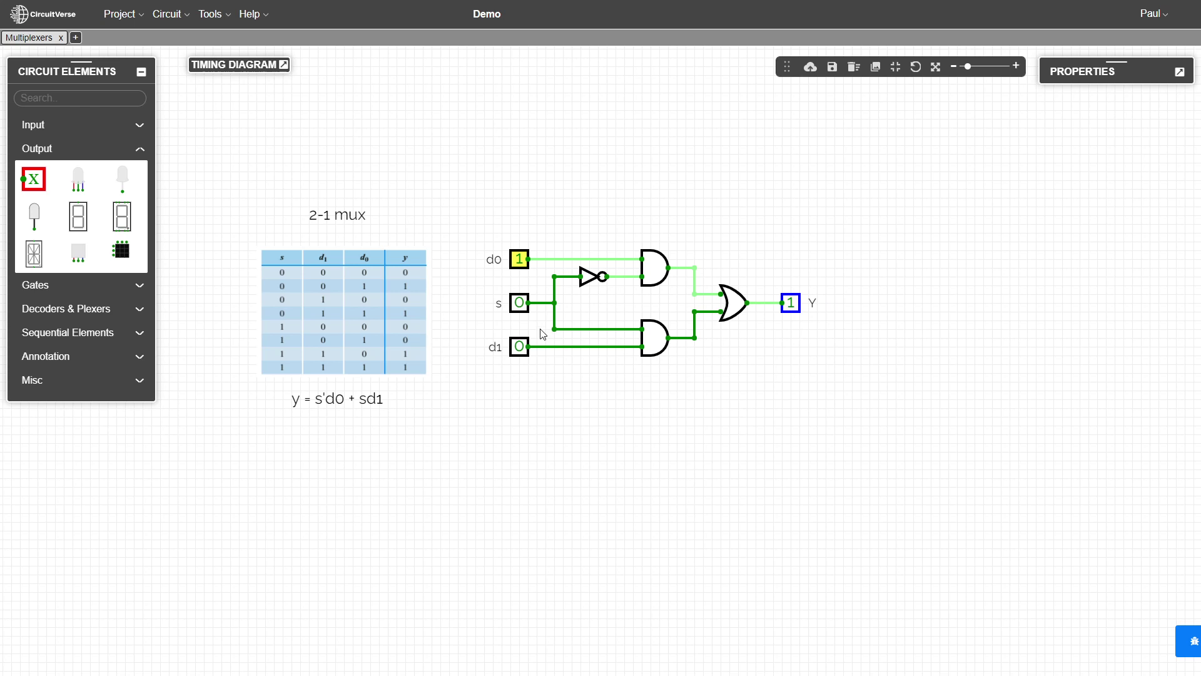
left_click(518, 262)
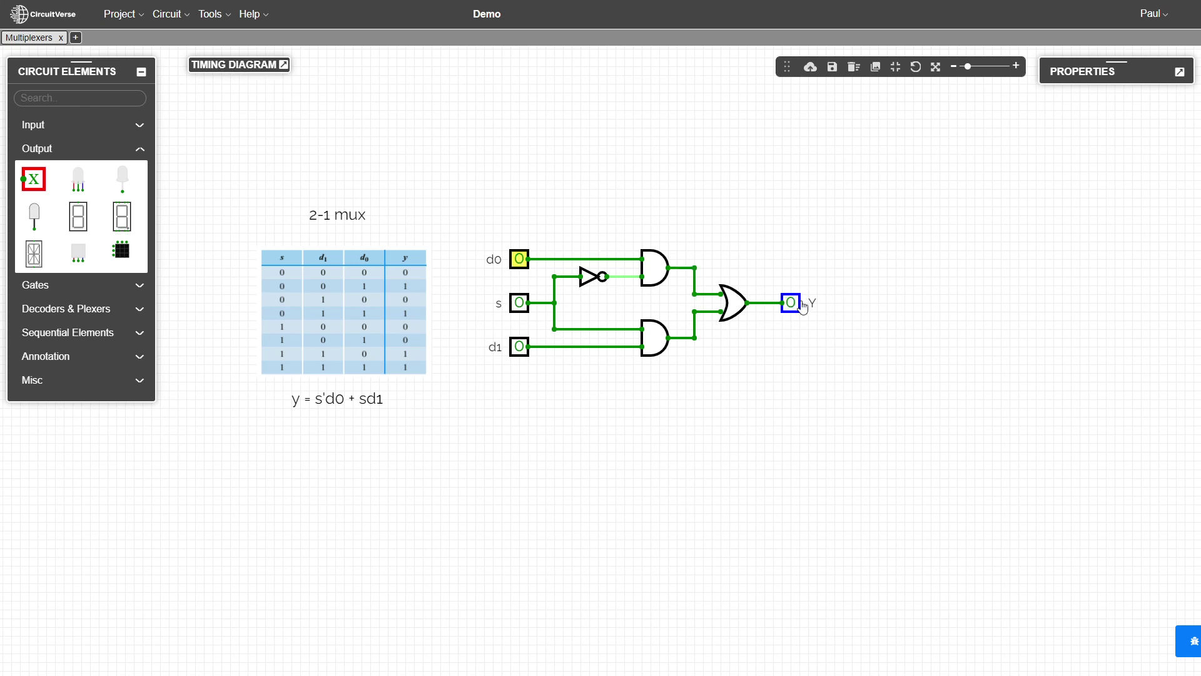
Step: Set d1 and s to 1, then toggle d1 off and back on while watching Y
left_click(514, 348)
left_click(519, 303)
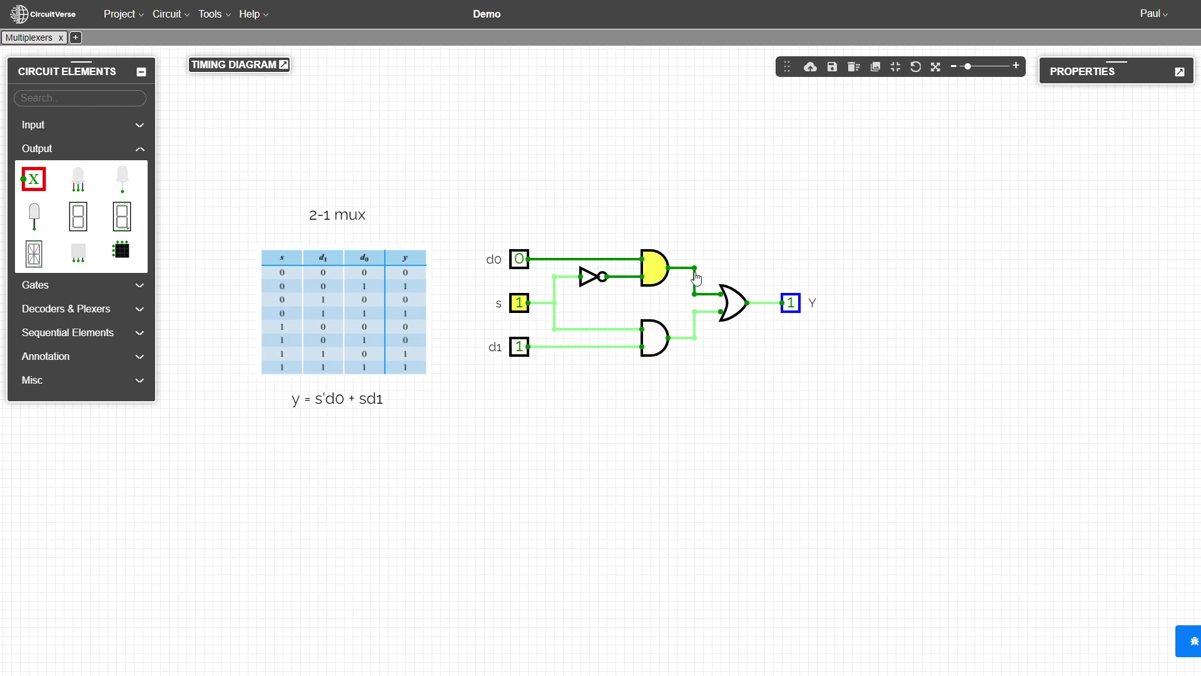
left_click(520, 348)
left_click(519, 352)
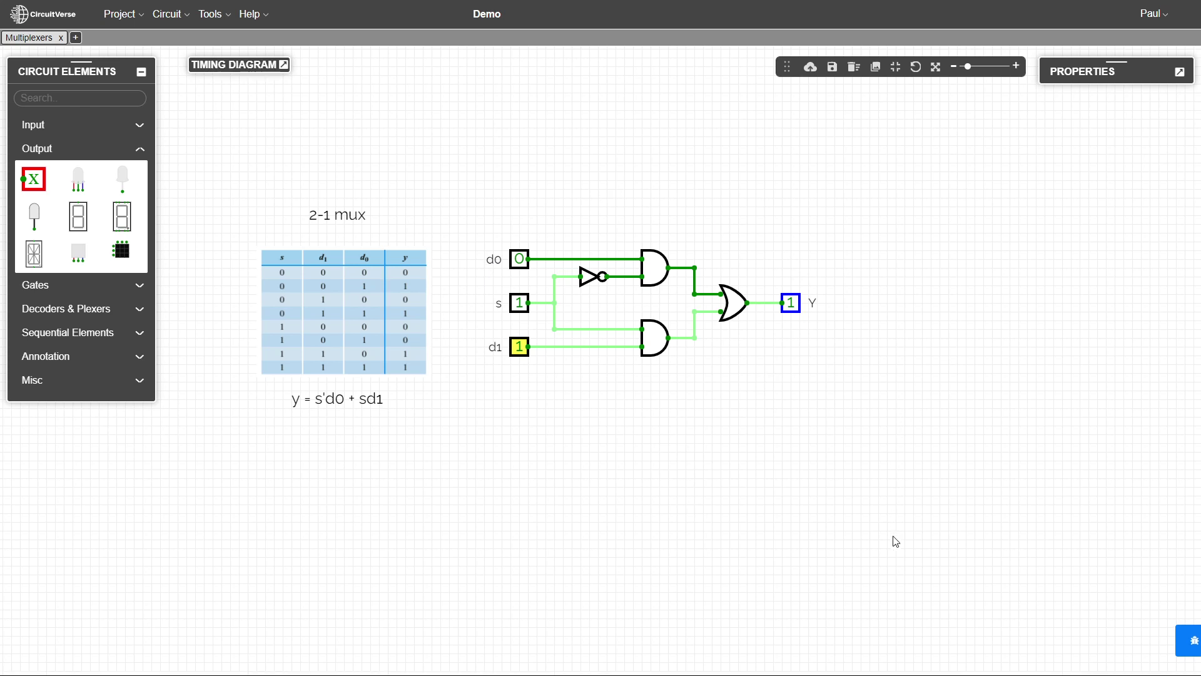
Step: Switch back to the Explain Everything whiteboard in Firefox
key("alt+Tab")
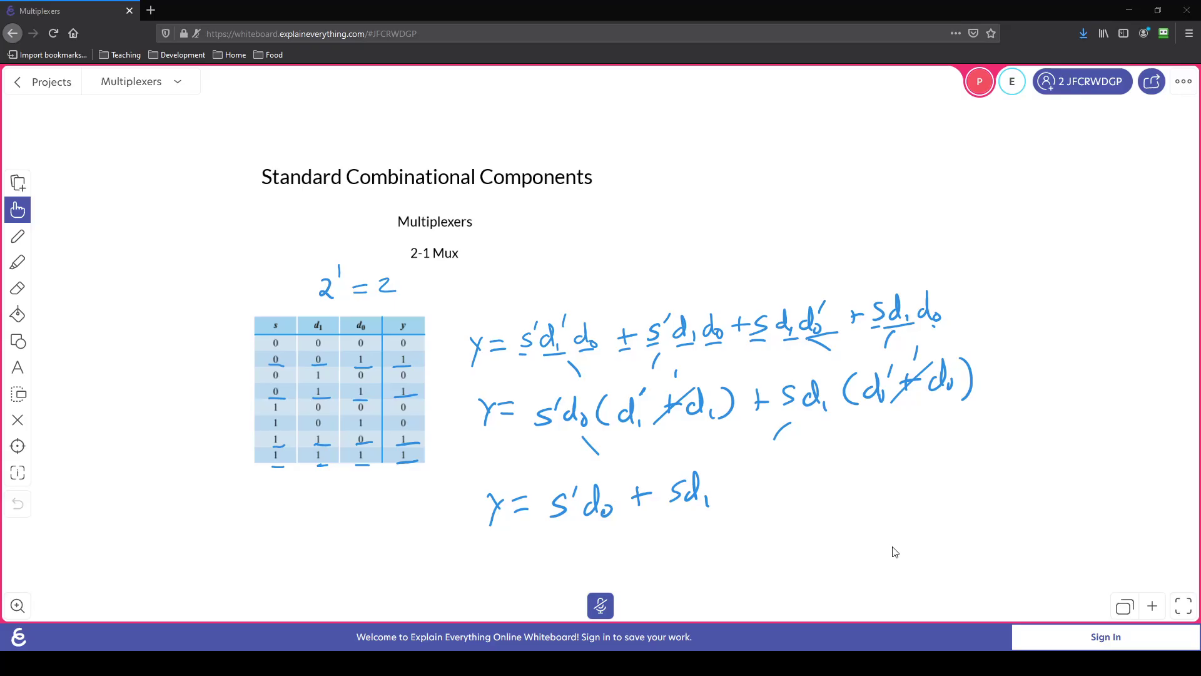